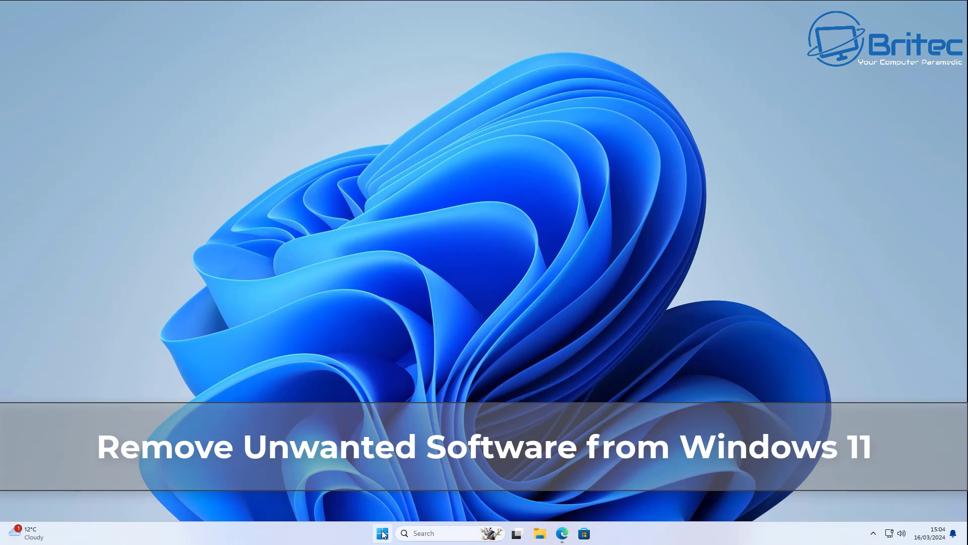
Open the Windows 11 Start menu from the taskbar Start button
{"action": "left_click", "coordinate": [382, 533]}
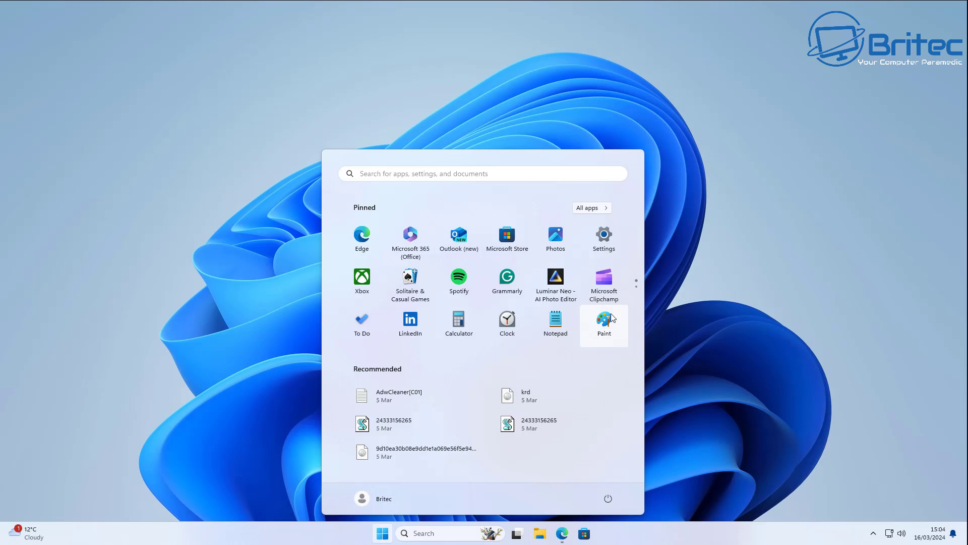
Review the full All apps list of installed programs, then close the Start menu
{"action": "left_click", "coordinate": [594, 207]}
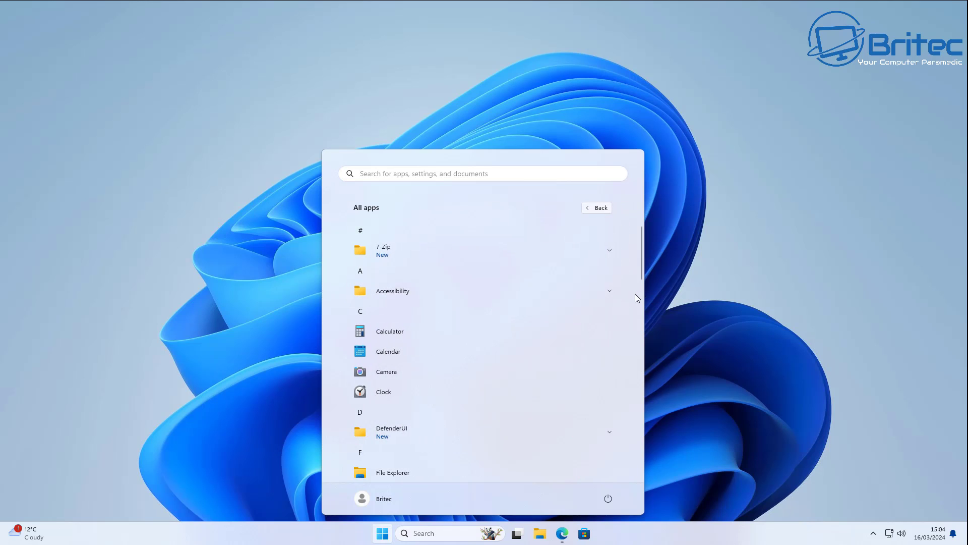
{"action": "scroll", "coordinate": [635, 295], "scroll_direction": "down", "scroll_amount": 3}
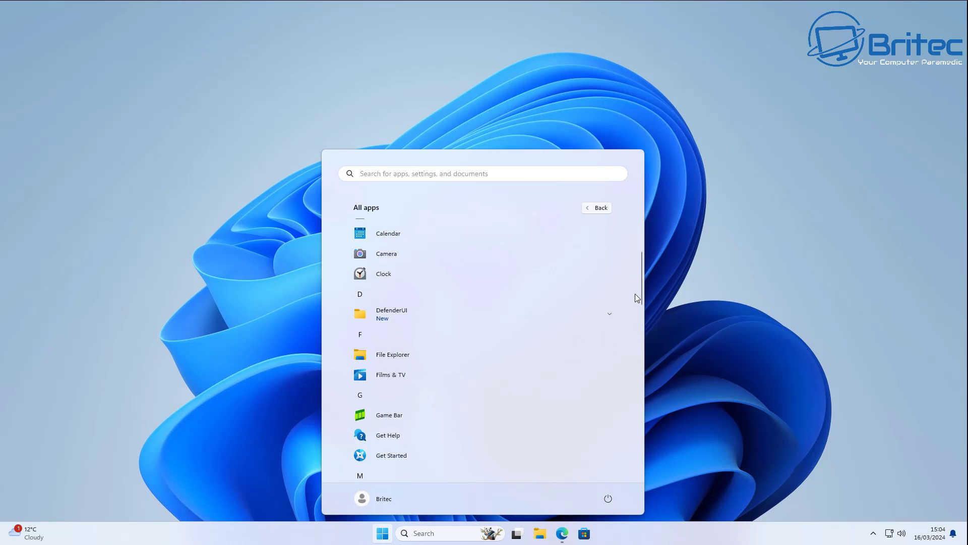
{"action": "scroll", "coordinate": [635, 294], "scroll_direction": "down", "scroll_amount": 3}
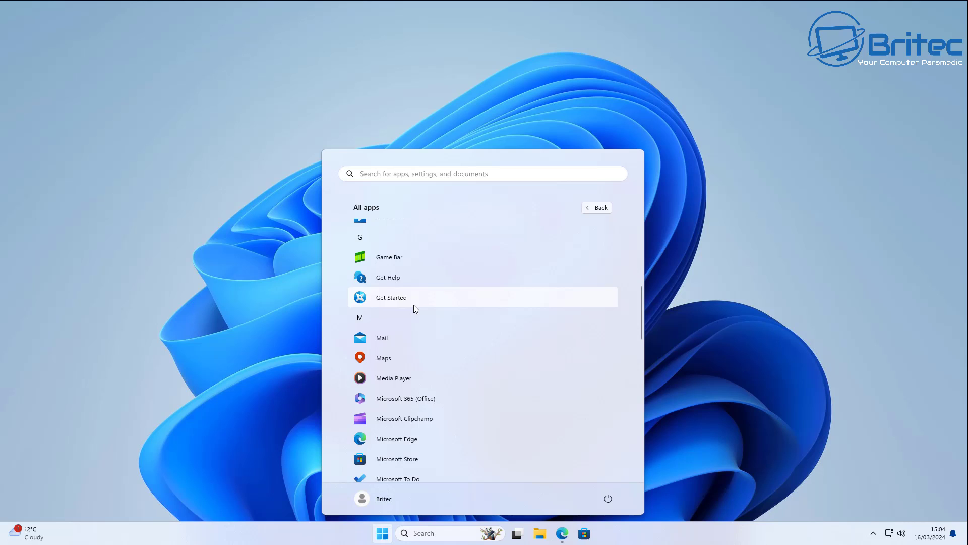
{"action": "scroll", "coordinate": [434, 344], "scroll_direction": "down", "scroll_amount": 1}
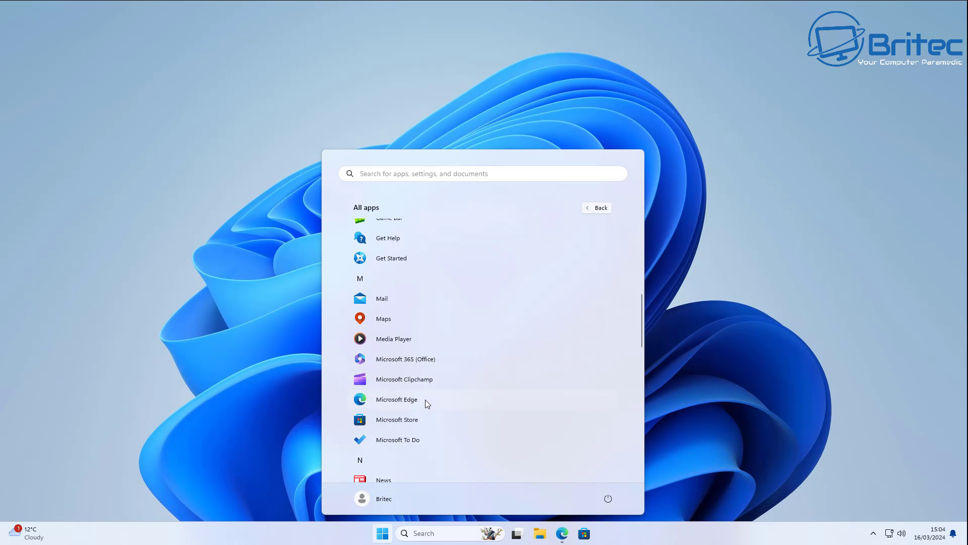
{"action": "scroll", "coordinate": [427, 442], "scroll_direction": "down", "scroll_amount": 3}
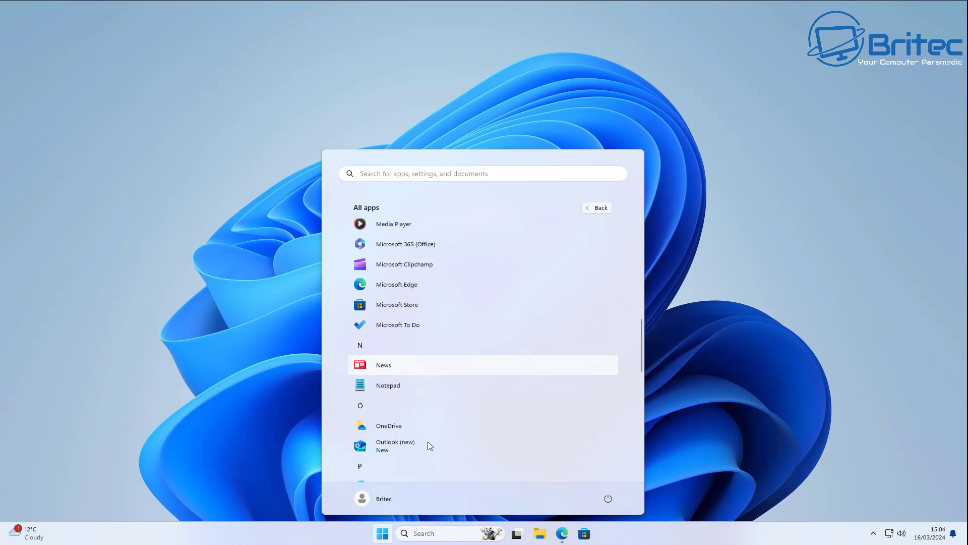
{"action": "scroll", "coordinate": [429, 438], "scroll_direction": "down", "scroll_amount": 4}
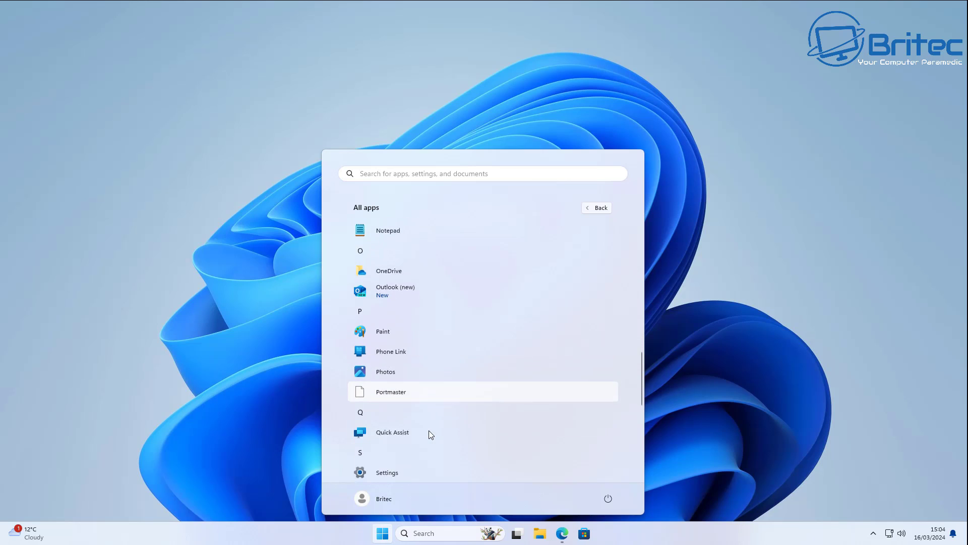
{"action": "scroll", "coordinate": [430, 432], "scroll_direction": "down", "scroll_amount": 4}
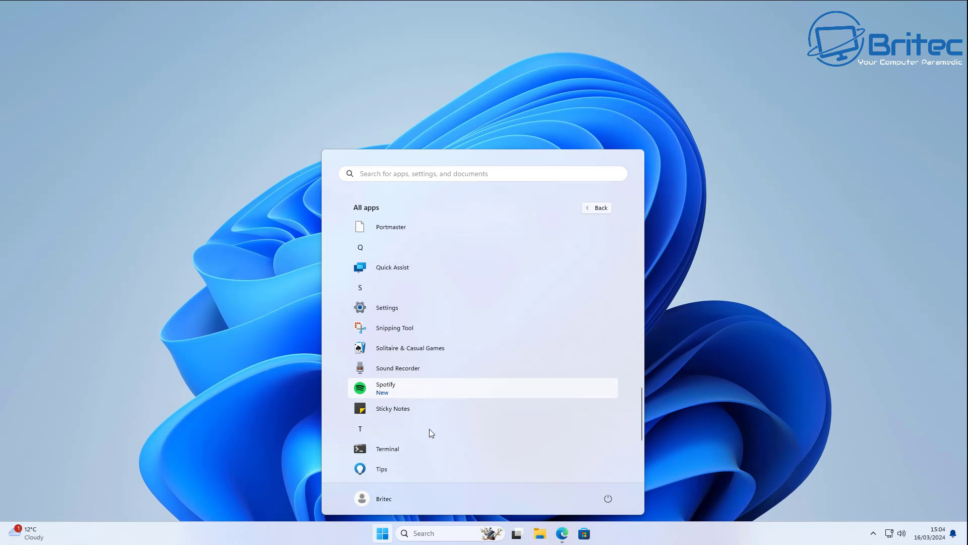
{"action": "scroll", "coordinate": [431, 433], "scroll_direction": "down", "scroll_amount": 4}
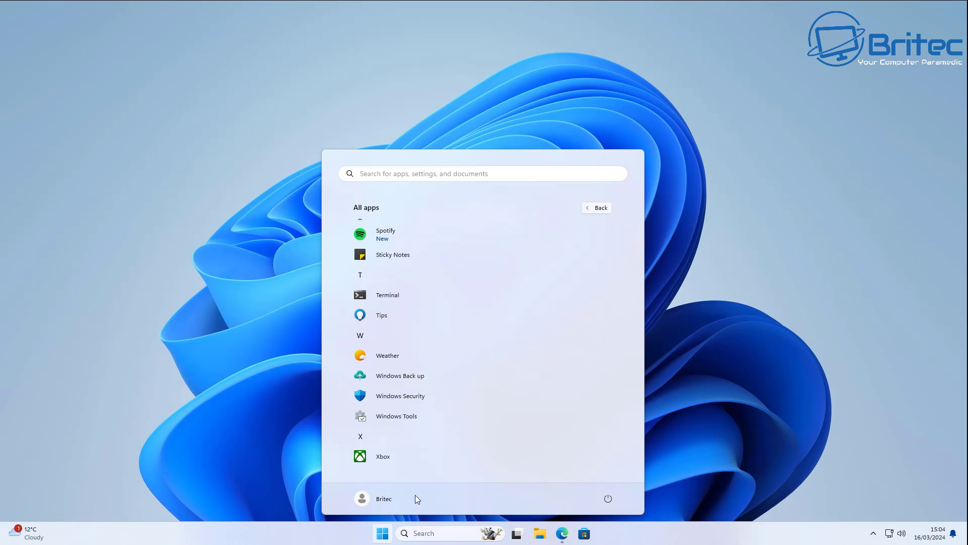
{"action": "left_click", "coordinate": [744, 208]}
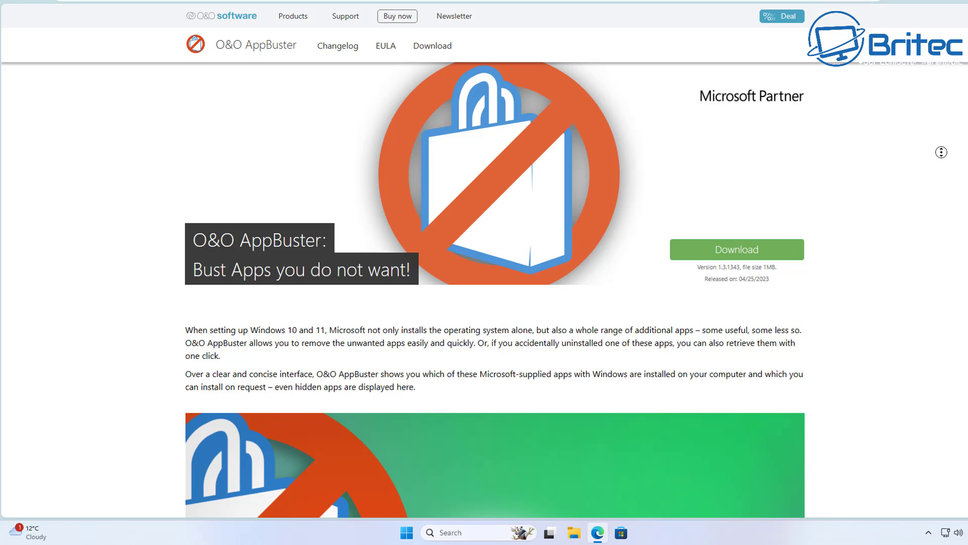
Download O&O AppBuster 1.3.1343 from its web page and run it as administrator
{"action": "scroll", "coordinate": [941, 155], "scroll_direction": "down", "scroll_amount": 1}
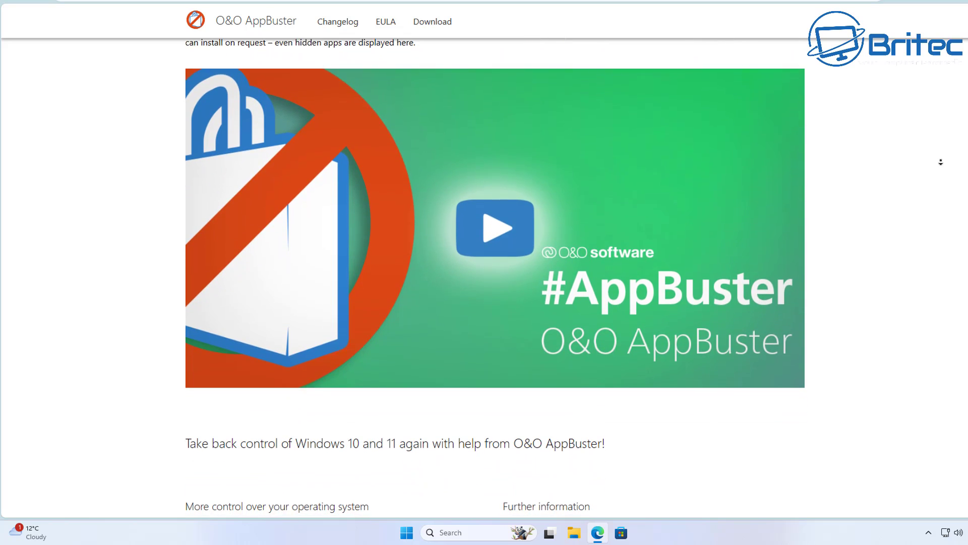
{"action": "scroll", "coordinate": [936, 156], "scroll_direction": "down", "scroll_amount": 7}
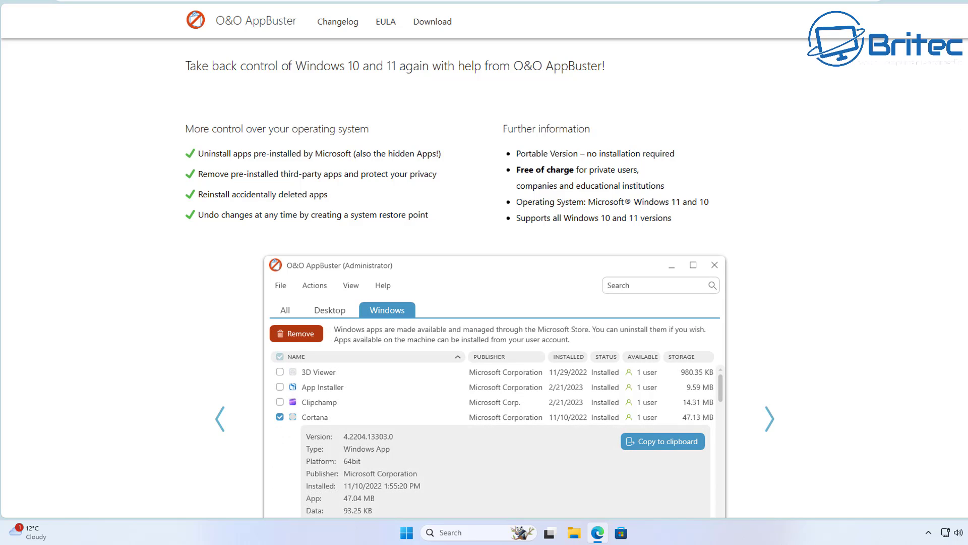
{"action": "scroll", "coordinate": [749, 261], "scroll_direction": "up", "scroll_amount": 10}
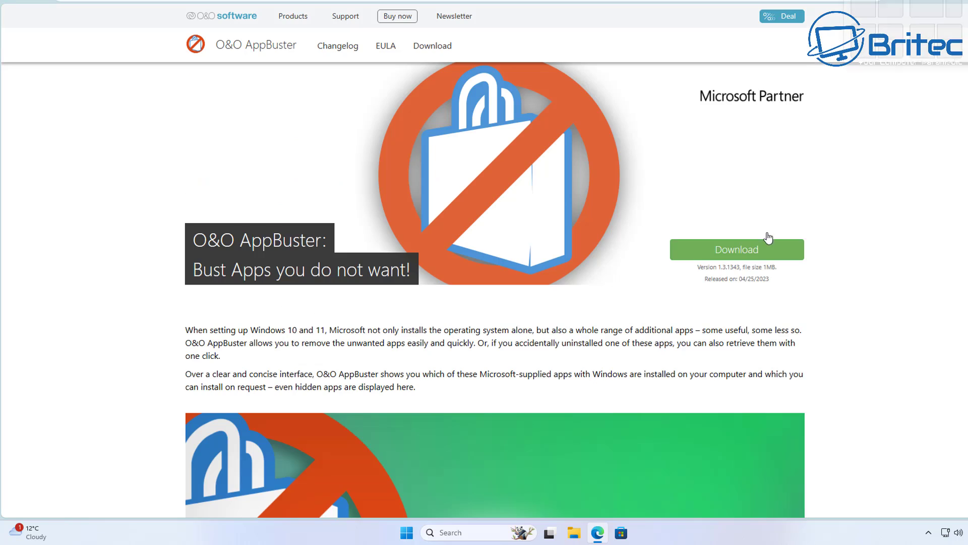
{"action": "left_click", "coordinate": [749, 260]}
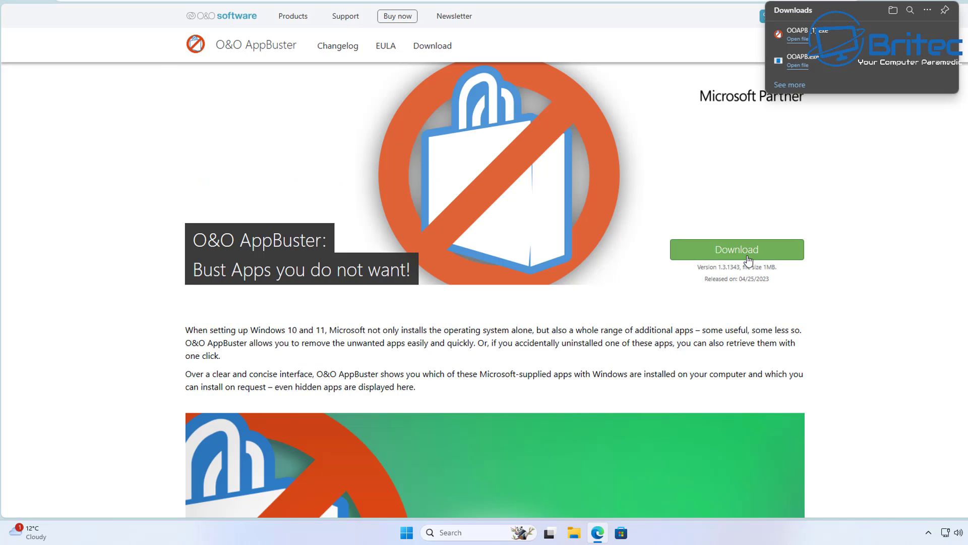
{"action": "left_click", "coordinate": [811, 38]}
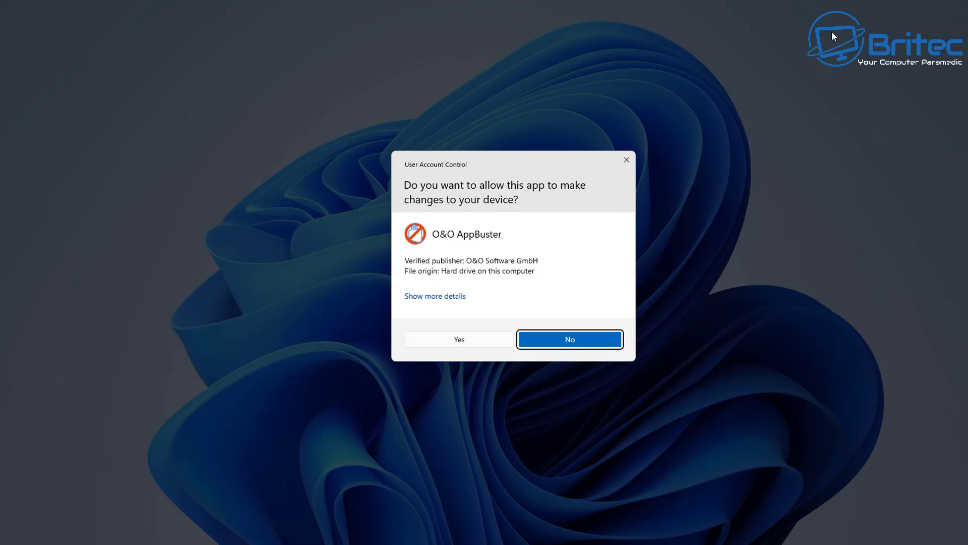
{"action": "left_click", "coordinate": [501, 340]}
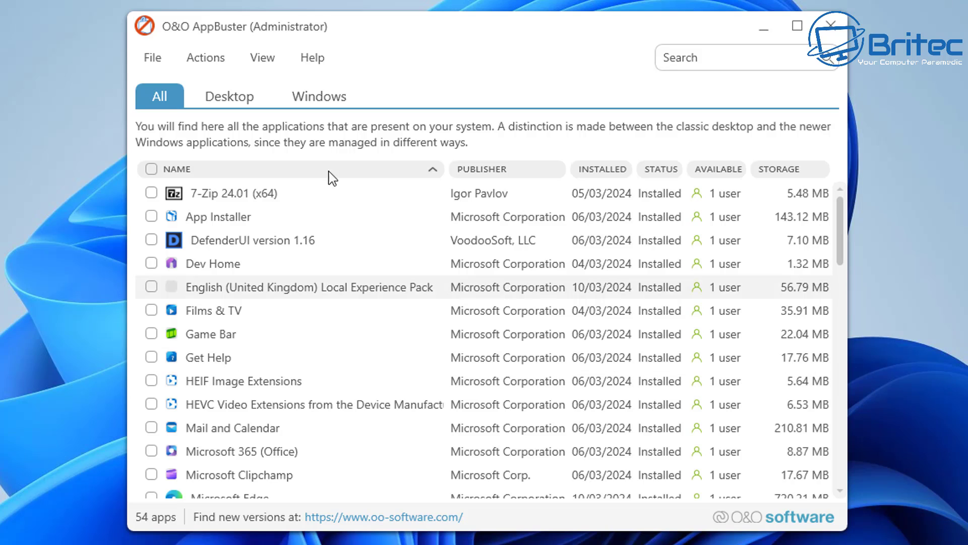
Request a system restore point from the Actions menu and dismiss the restore-points-deactivated warning
{"action": "left_click", "coordinate": [149, 60]}
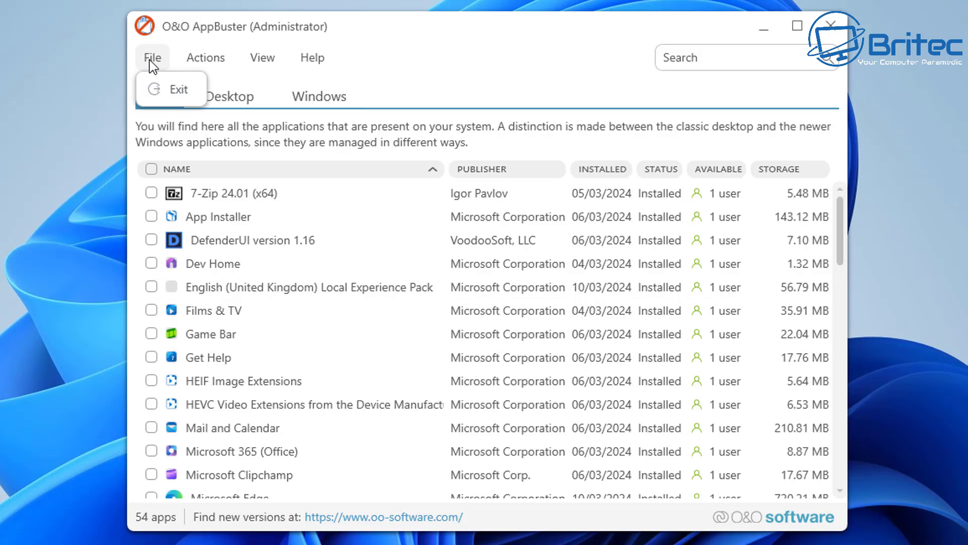
{"action": "left_click", "coordinate": [196, 60]}
{"action": "left_click", "coordinate": [195, 59]}
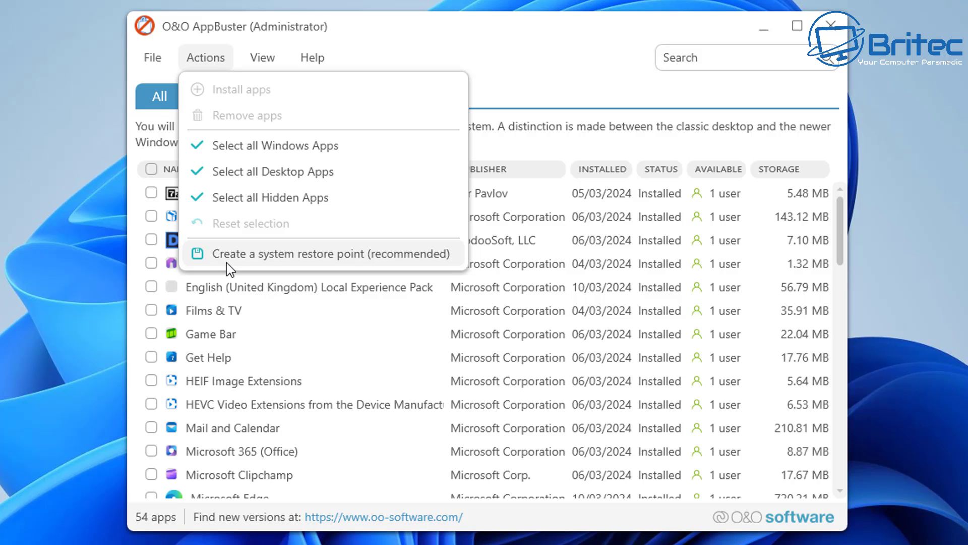
{"action": "left_click", "coordinate": [335, 255]}
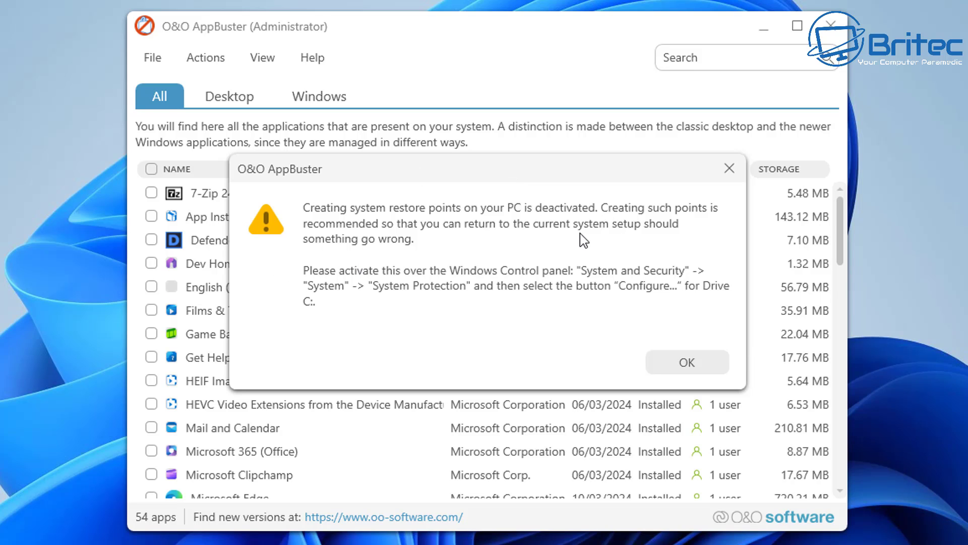
{"action": "left_click", "coordinate": [688, 370]}
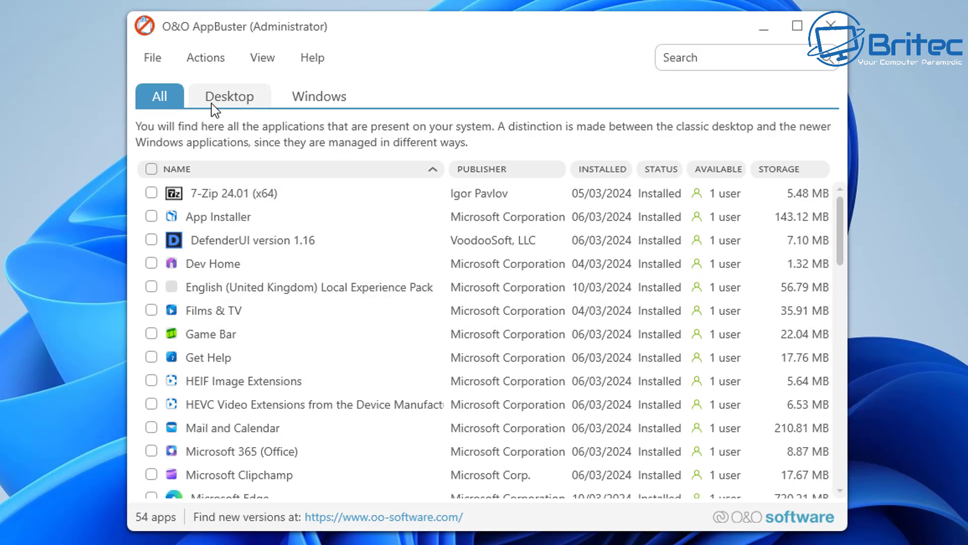
{"action": "left_click", "coordinate": [207, 59]}
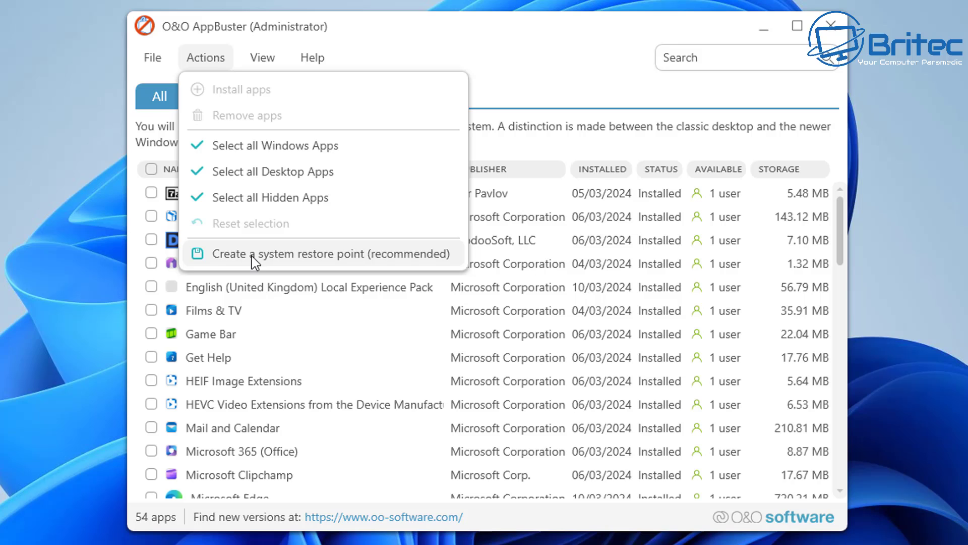
{"action": "left_click", "coordinate": [433, 44]}
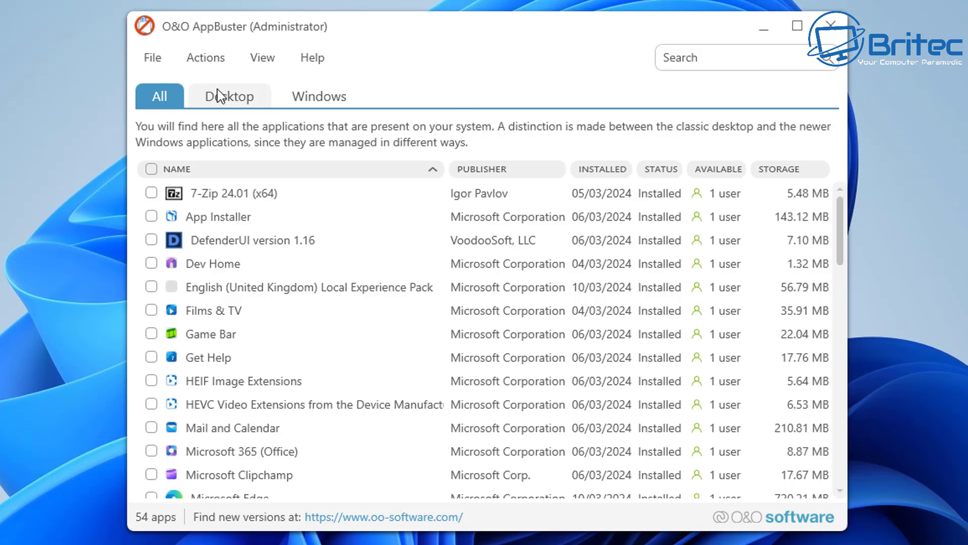
{"action": "left_click", "coordinate": [260, 58]}
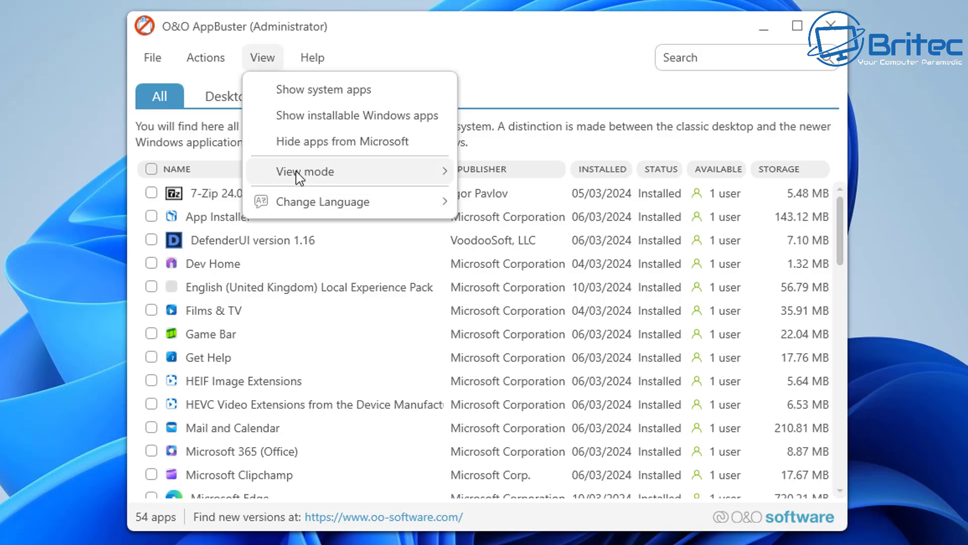
{"action": "mouse_move", "coordinate": [299, 177]}
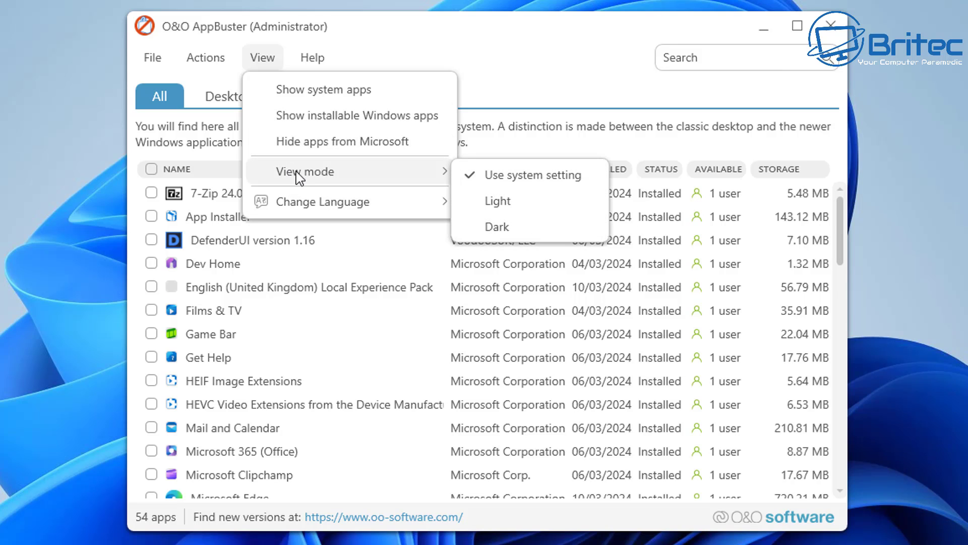
{"action": "mouse_move", "coordinate": [297, 201]}
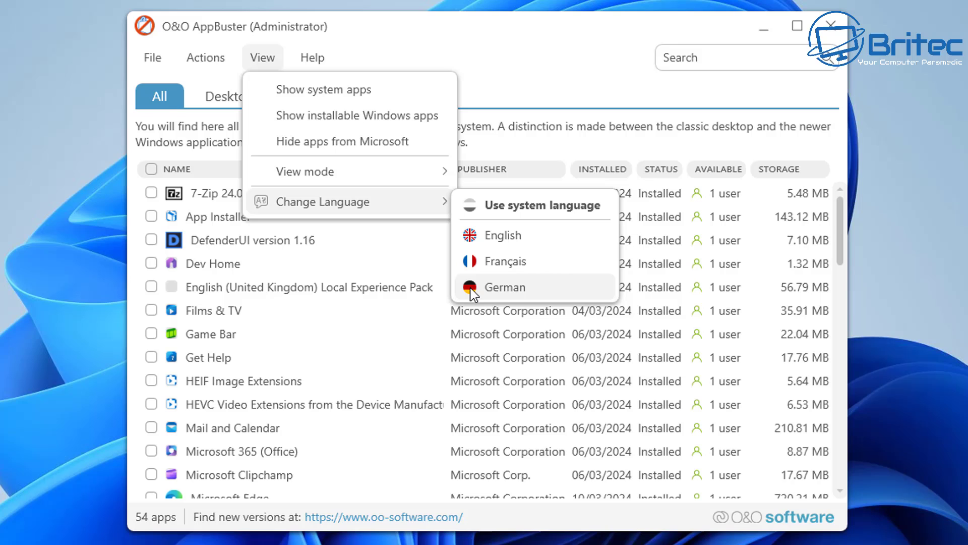
{"action": "left_click", "coordinate": [318, 59]}
{"action": "left_click", "coordinate": [317, 59]}
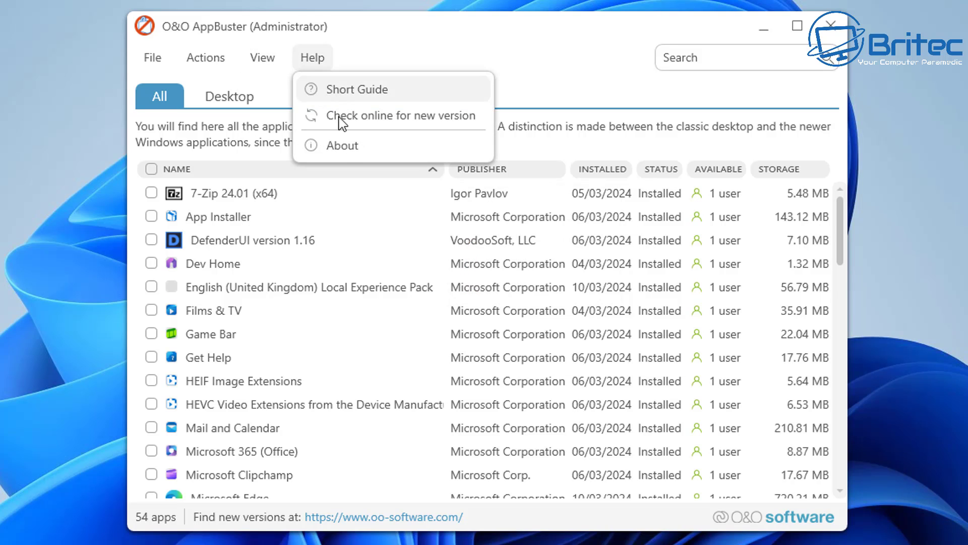
{"action": "left_click", "coordinate": [378, 33]}
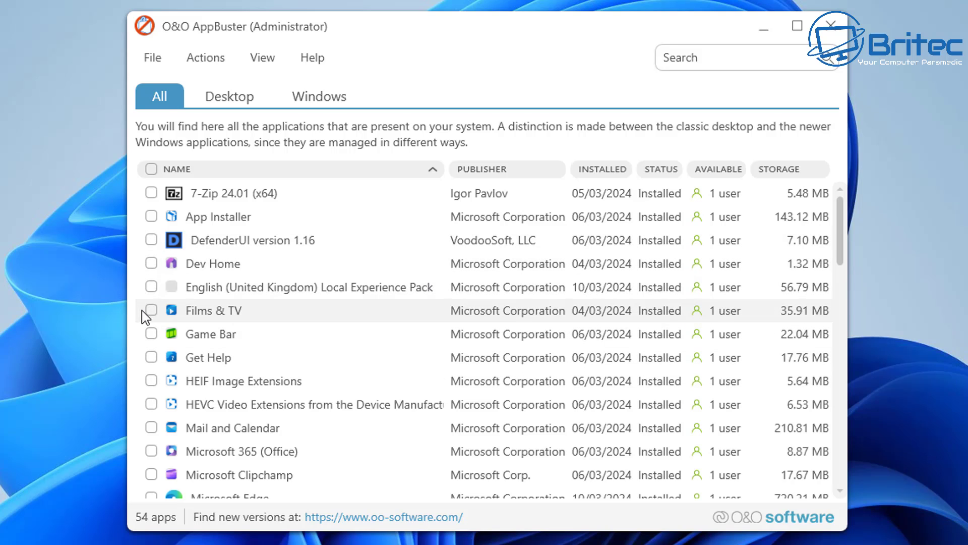
Check Dev Home, Game Bar, Get Help and Mail and Calendar for removal
{"action": "left_click", "coordinate": [151, 263]}
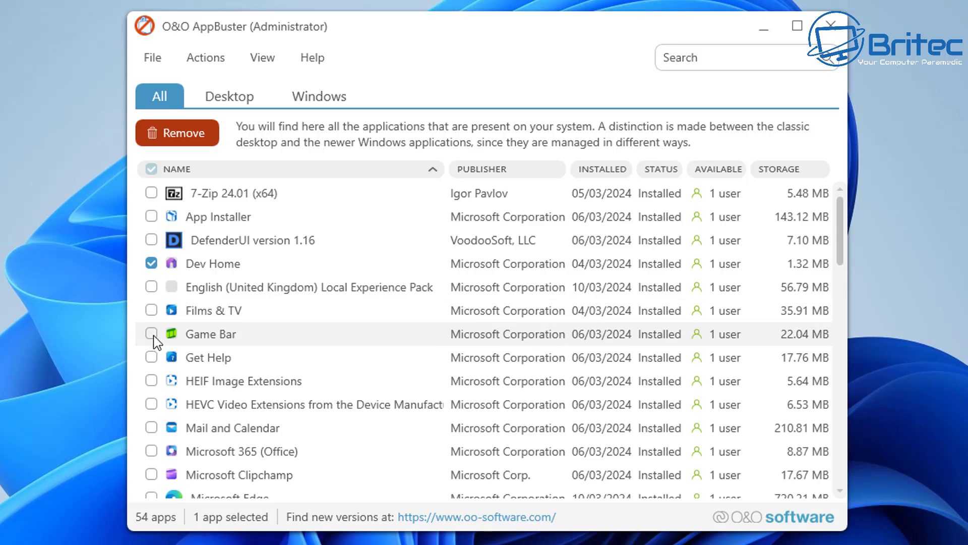
{"action": "left_click", "coordinate": [152, 334]}
{"action": "left_click", "coordinate": [151, 357]}
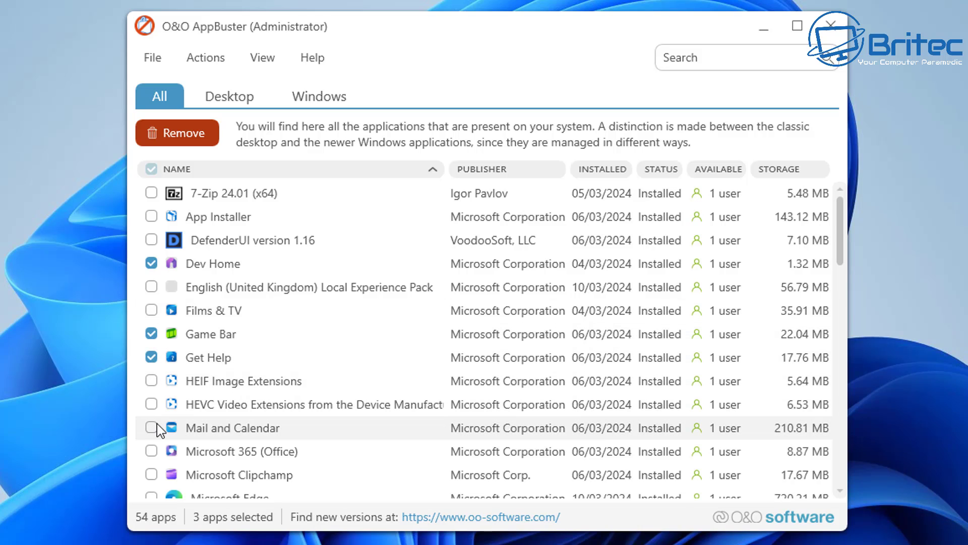
{"action": "left_click", "coordinate": [167, 432]}
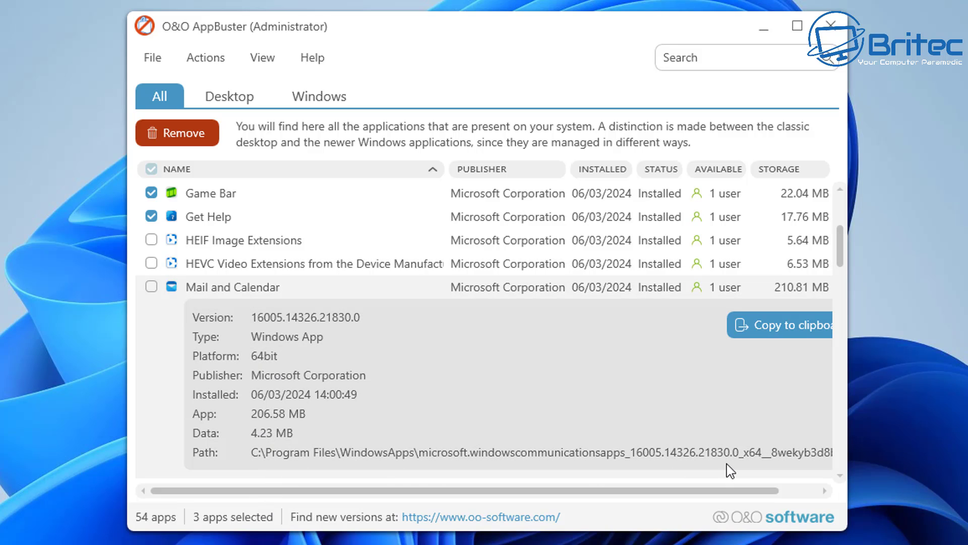
{"action": "left_click", "coordinate": [151, 286]}
{"action": "left_click_drag", "start_coordinate": [840, 242], "coordinate": [837, 277]}
{"action": "scroll", "coordinate": [687, 348], "scroll_direction": "up", "scroll_amount": 5}
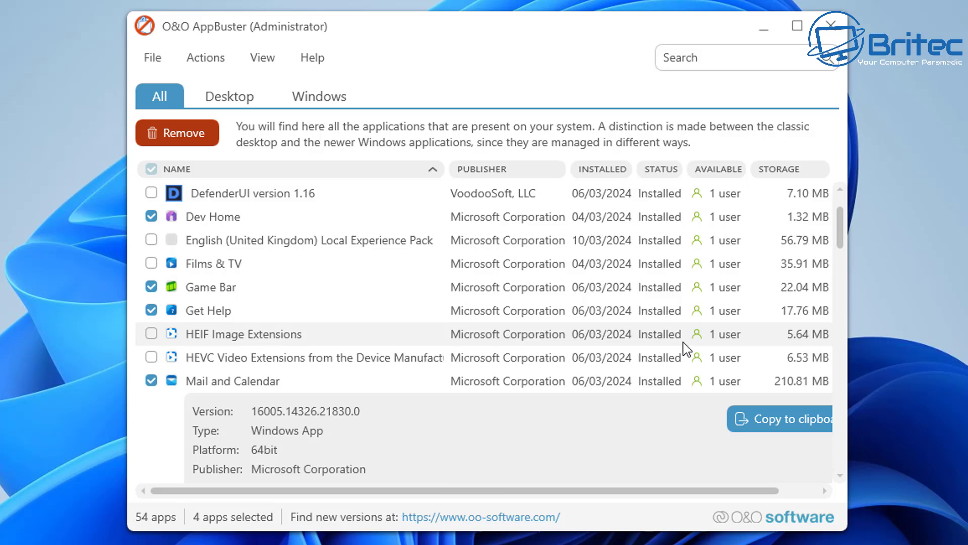
{"action": "scroll", "coordinate": [678, 356], "scroll_direction": "down", "scroll_amount": 2}
{"action": "scroll", "coordinate": [670, 358], "scroll_direction": "down", "scroll_amount": 3}
{"action": "scroll", "coordinate": [455, 405], "scroll_direction": "up", "scroll_amount": 5}
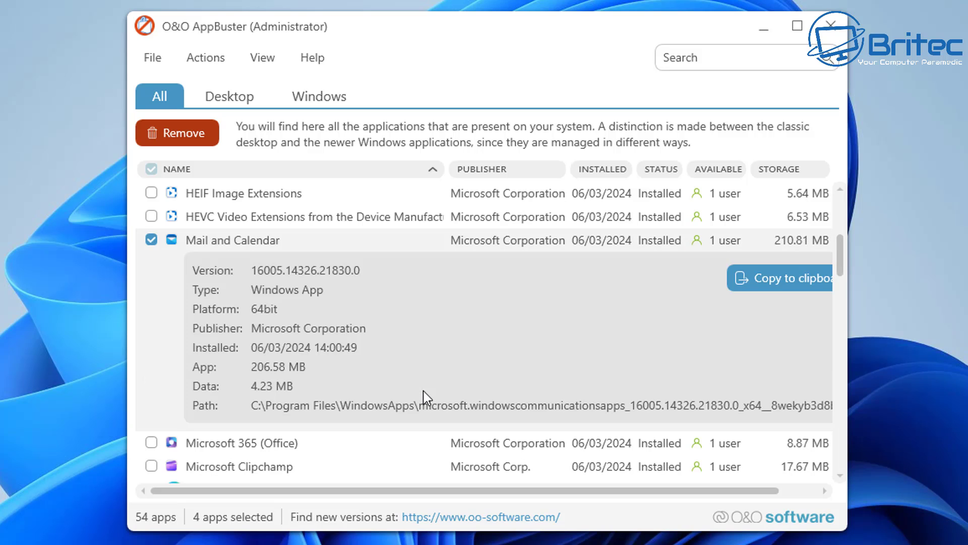
Check Microsoft 365, Clipchamp, Edge, Edge WebView2 Runtime, OneDrive, People and Photos for removal
{"action": "left_click", "coordinate": [150, 443]}
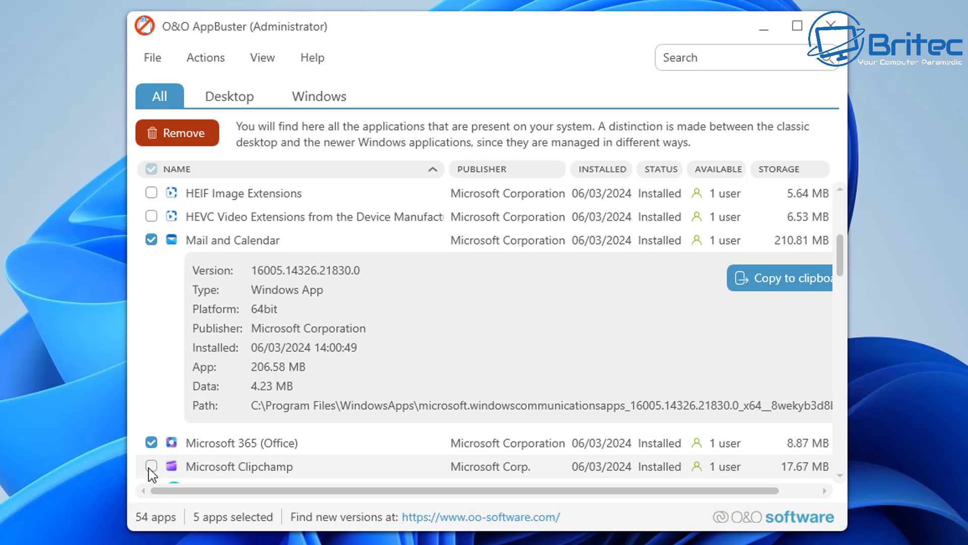
{"action": "left_click", "coordinate": [150, 466]}
{"action": "scroll", "coordinate": [452, 426], "scroll_direction": "down", "scroll_amount": 5}
{"action": "scroll", "coordinate": [453, 436], "scroll_direction": "up", "scroll_amount": 1}
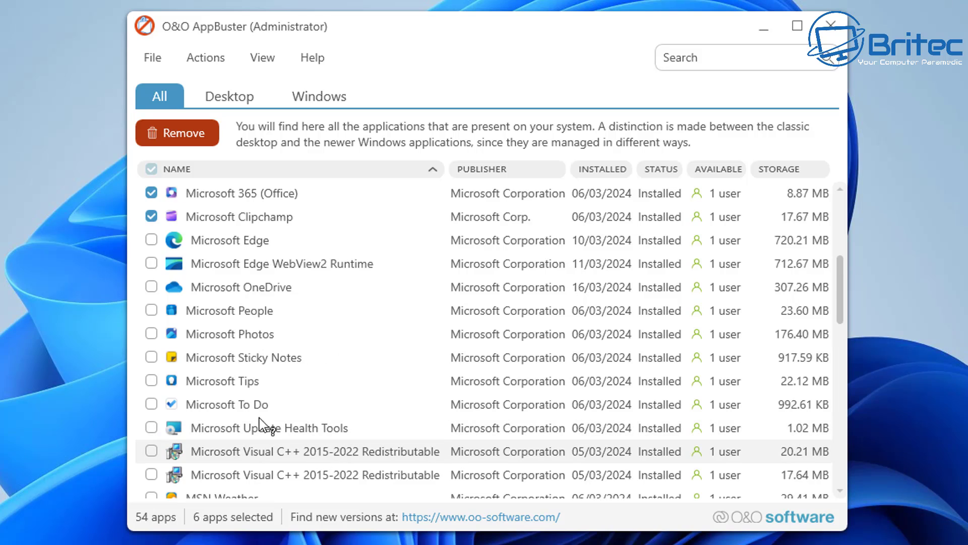
{"action": "left_click", "coordinate": [151, 241]}
{"action": "left_click", "coordinate": [155, 270]}
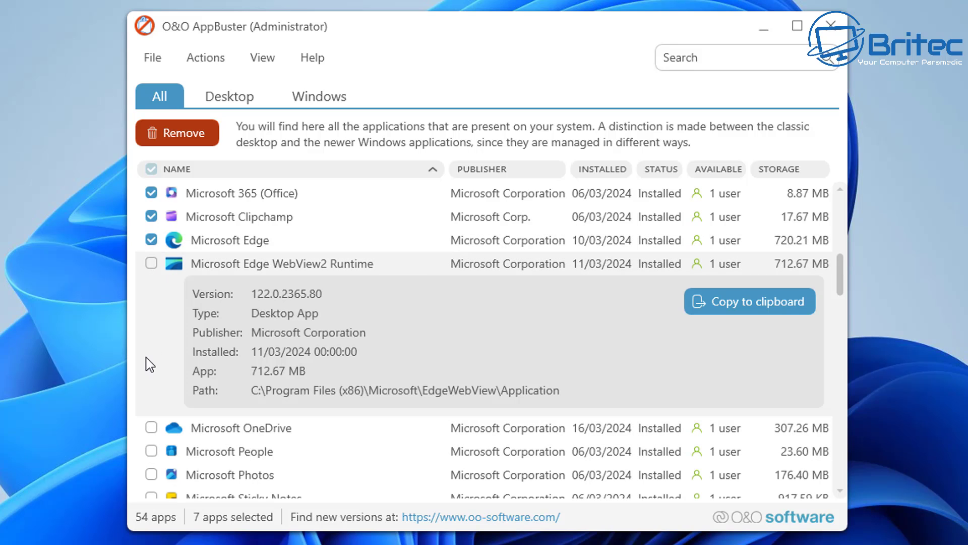
{"action": "left_click", "coordinate": [151, 263]}
{"action": "left_click", "coordinate": [151, 427]}
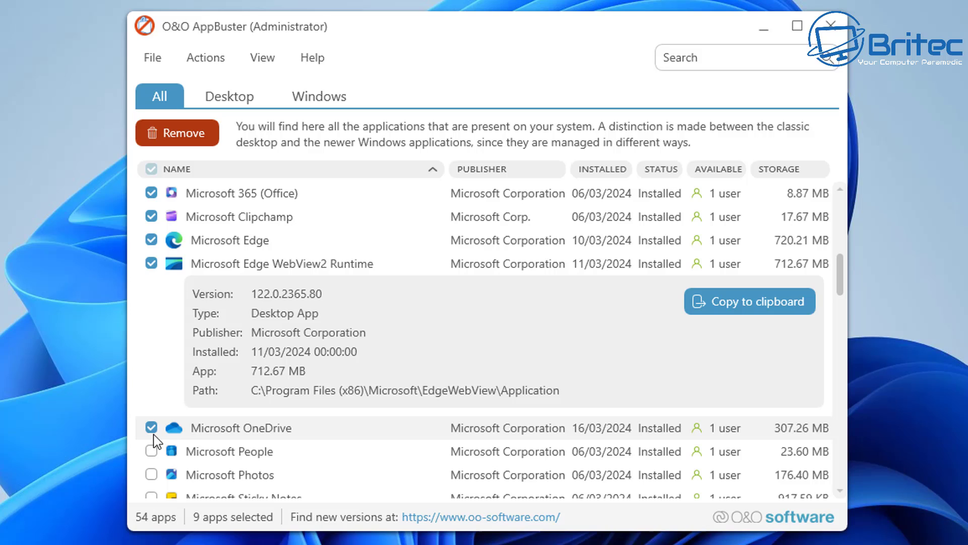
{"action": "left_click", "coordinate": [151, 451]}
{"action": "left_click", "coordinate": [151, 474]}
Check Microsoft Sticky Notes, Tips and To Do for removal
{"action": "scroll", "coordinate": [324, 464], "scroll_direction": "down", "scroll_amount": 5}
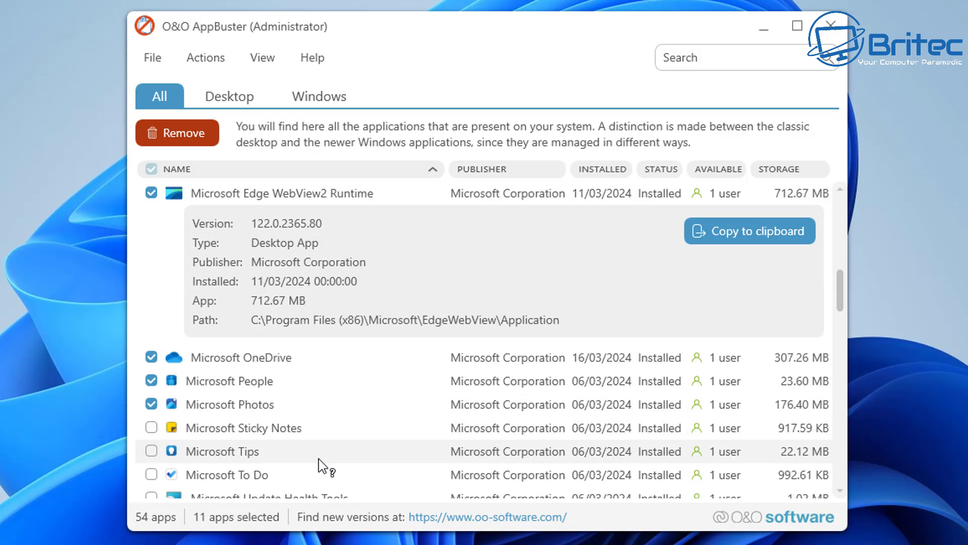
{"action": "left_click", "coordinate": [145, 226]}
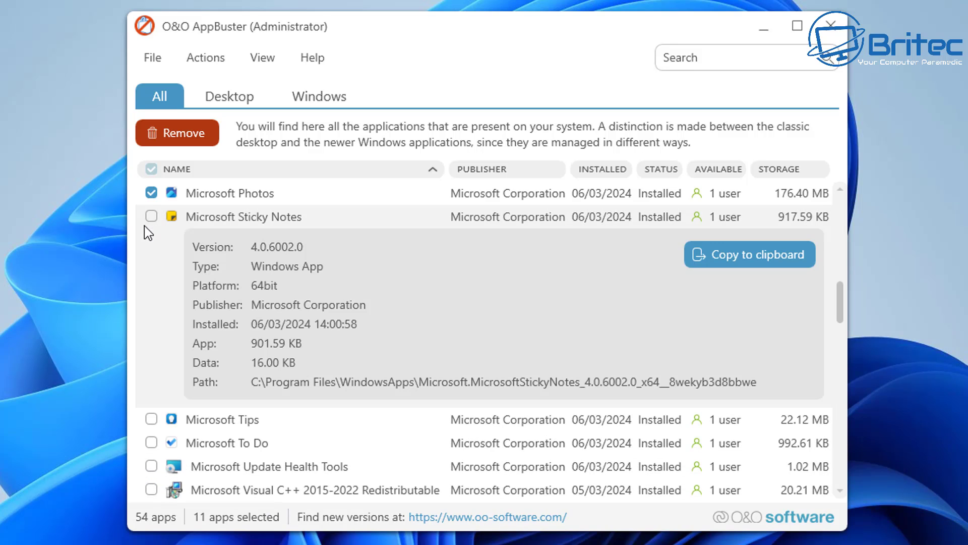
{"action": "left_click", "coordinate": [152, 219]}
{"action": "left_click", "coordinate": [152, 419]}
{"action": "left_click", "coordinate": [152, 442]}
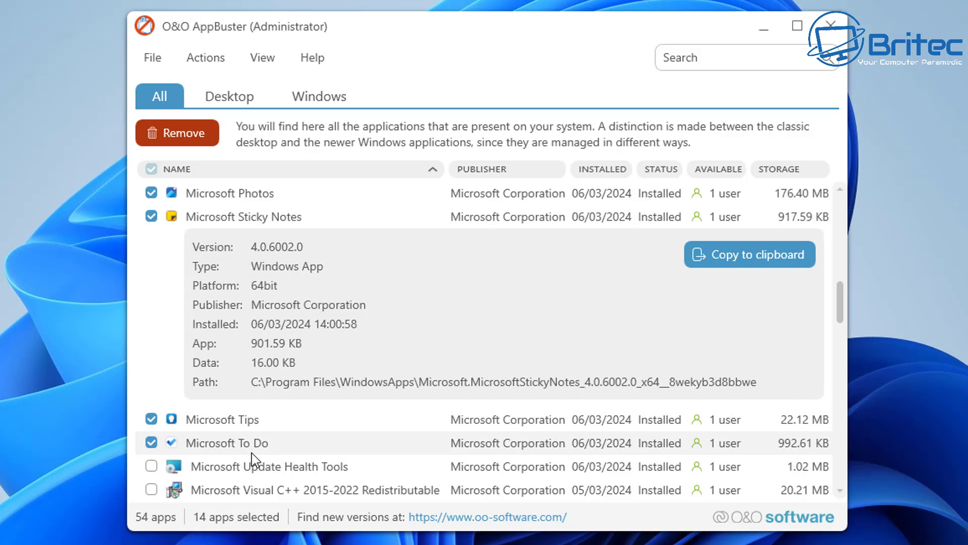
Check MSN Weather, News, Outlook for Windows and Phone Link for removal
{"action": "scroll", "coordinate": [250, 457], "scroll_direction": "down", "scroll_amount": 3}
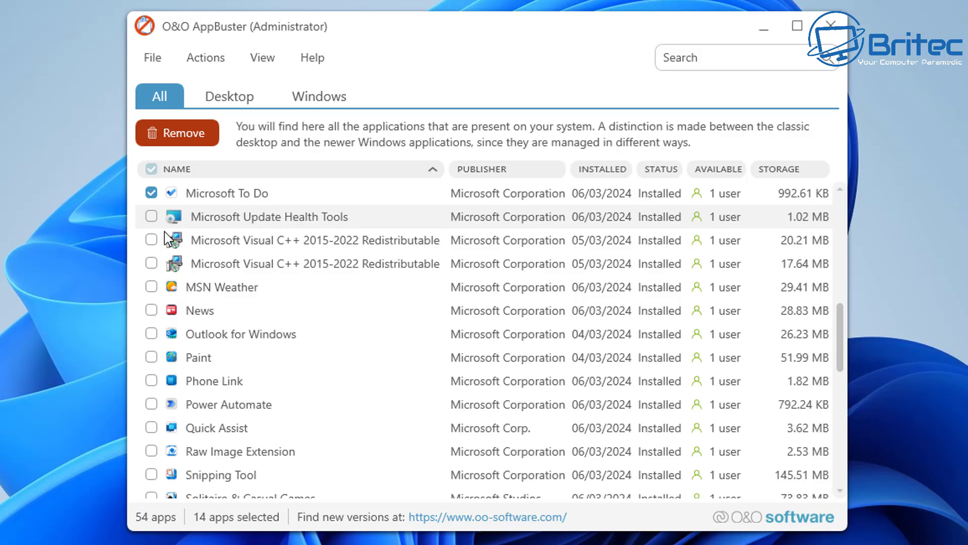
{"action": "left_click", "coordinate": [153, 293]}
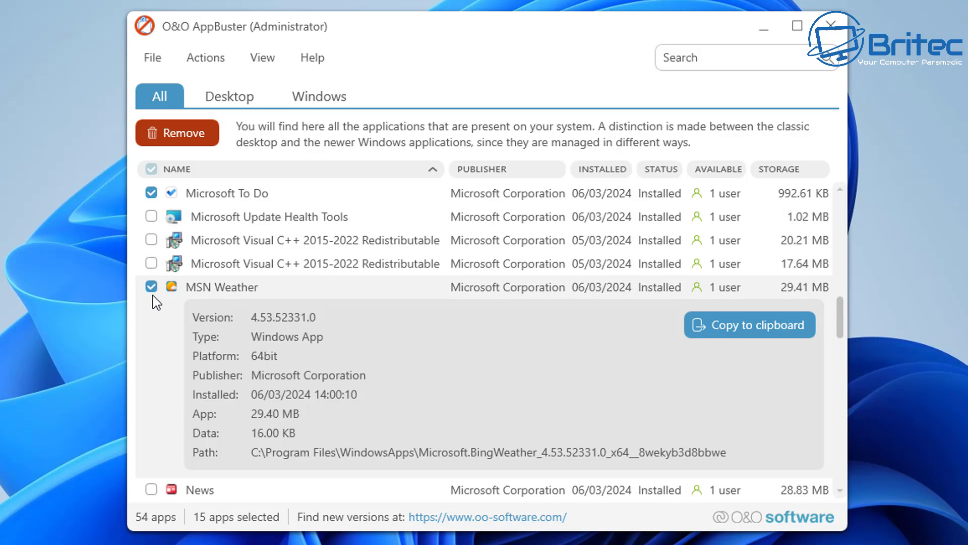
{"action": "scroll", "coordinate": [176, 356], "scroll_direction": "down", "scroll_amount": 1}
{"action": "left_click", "coordinate": [159, 419]}
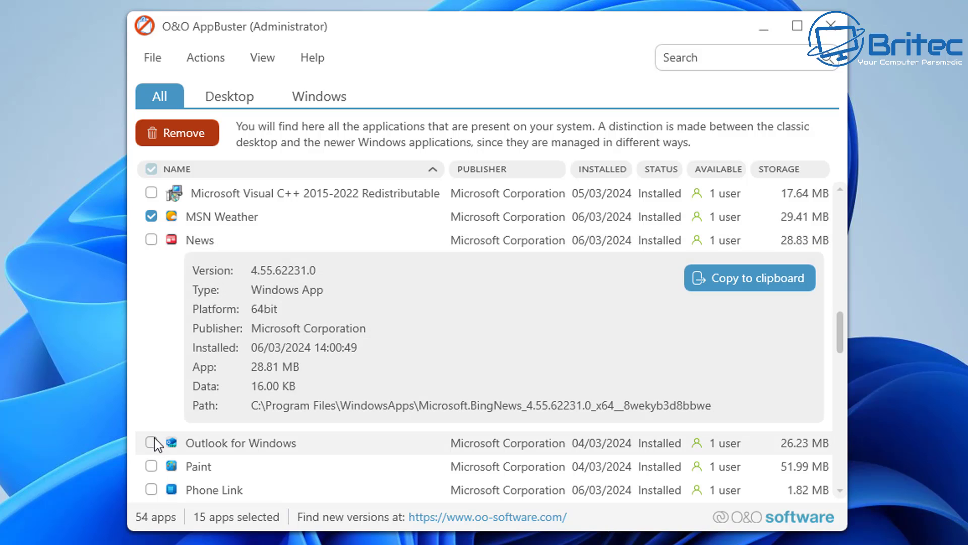
{"action": "left_click", "coordinate": [151, 239]}
{"action": "left_click", "coordinate": [151, 443]}
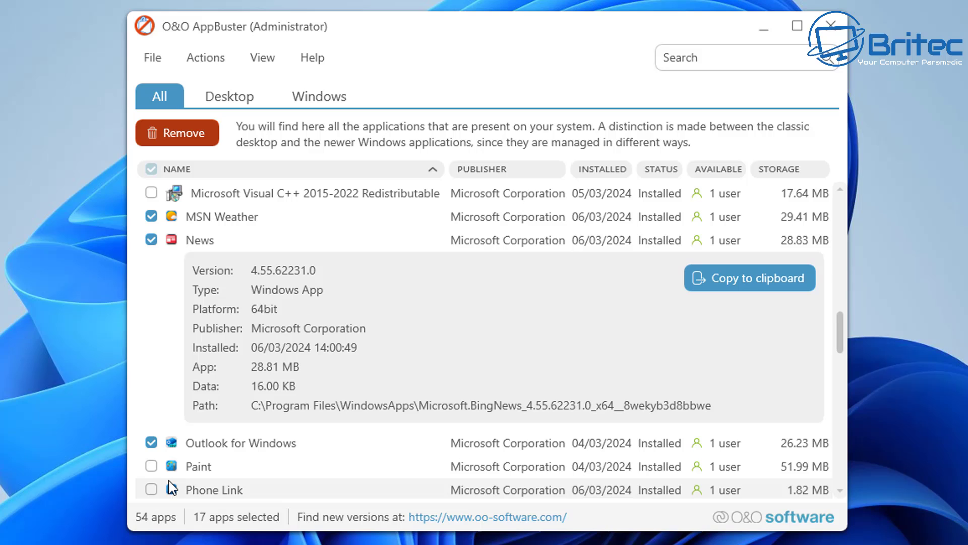
{"action": "left_click", "coordinate": [152, 489]}
Check Power Automate, Quick Assist and Solitaire & Casual Games, keeping Raw Image Extension unchecked
{"action": "scroll", "coordinate": [284, 439], "scroll_direction": "down", "scroll_amount": 1}
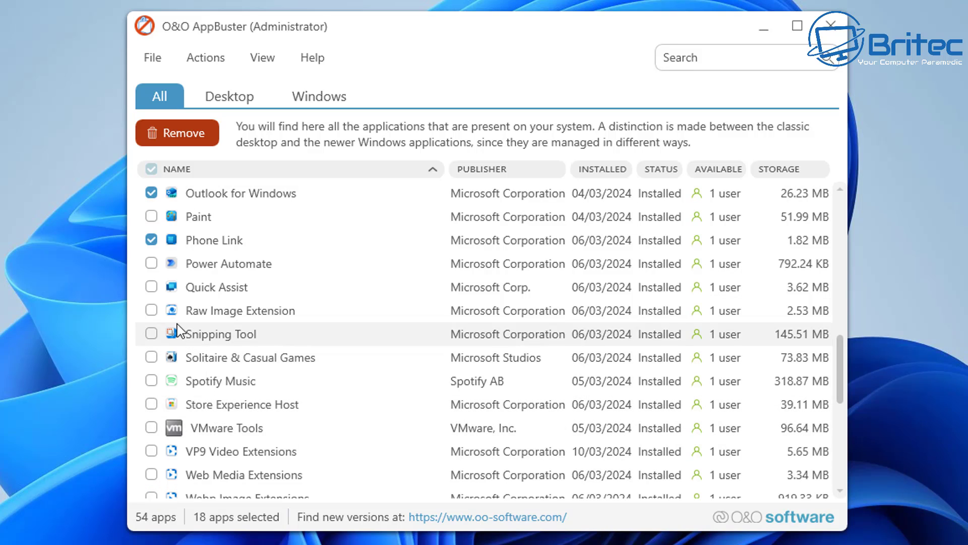
{"action": "left_click", "coordinate": [151, 263]}
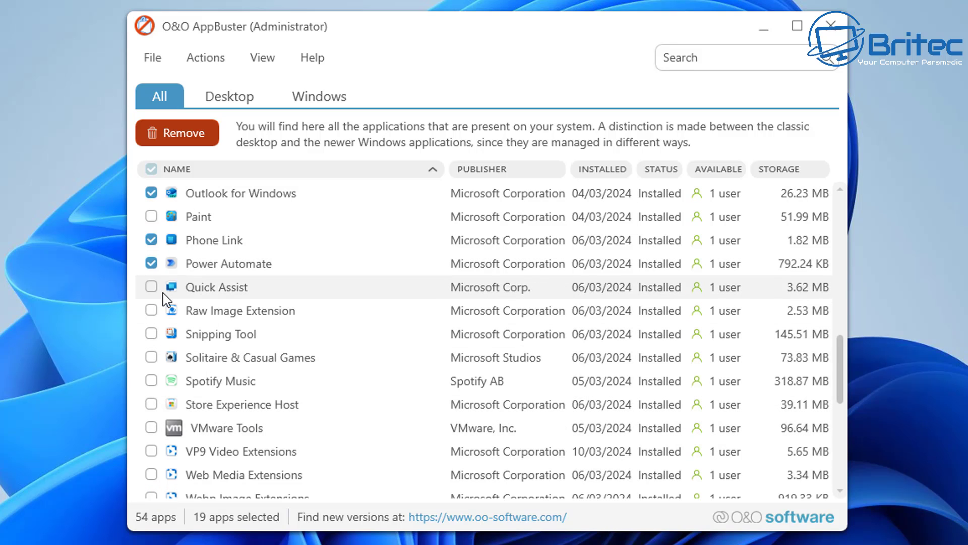
{"action": "left_click", "coordinate": [163, 294]}
{"action": "left_click", "coordinate": [153, 288]}
{"action": "scroll", "coordinate": [156, 417], "scroll_direction": "down", "scroll_amount": 1}
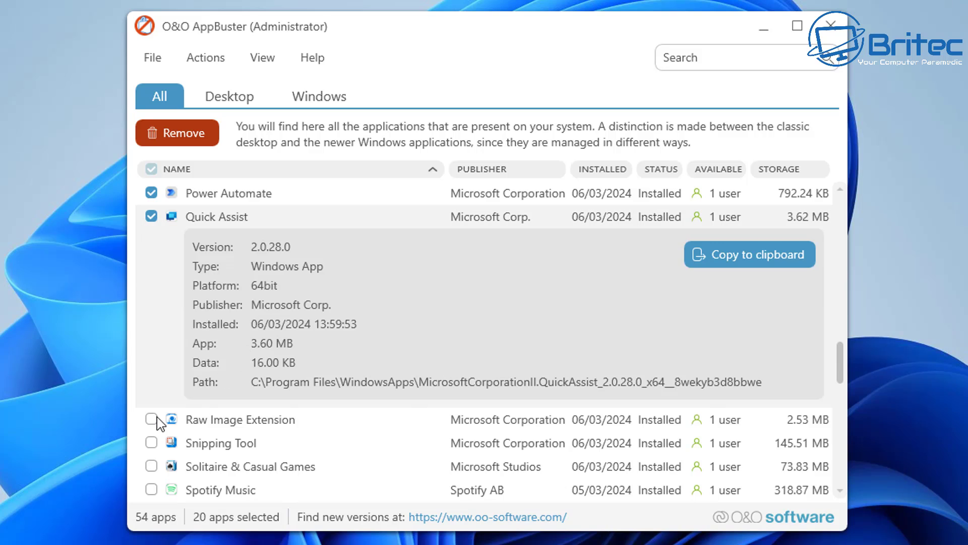
{"action": "left_click", "coordinate": [151, 419]}
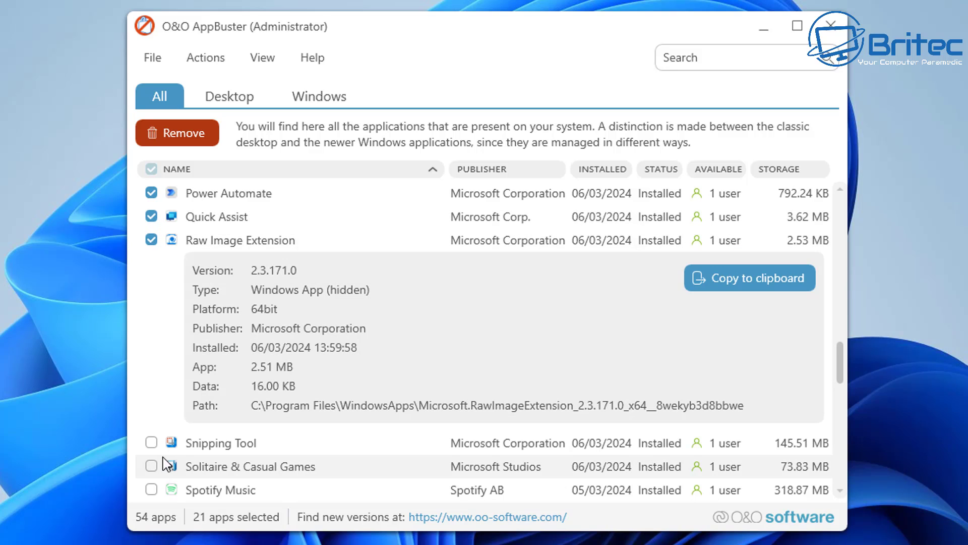
{"action": "left_click", "coordinate": [152, 240]}
{"action": "left_click", "coordinate": [150, 475]}
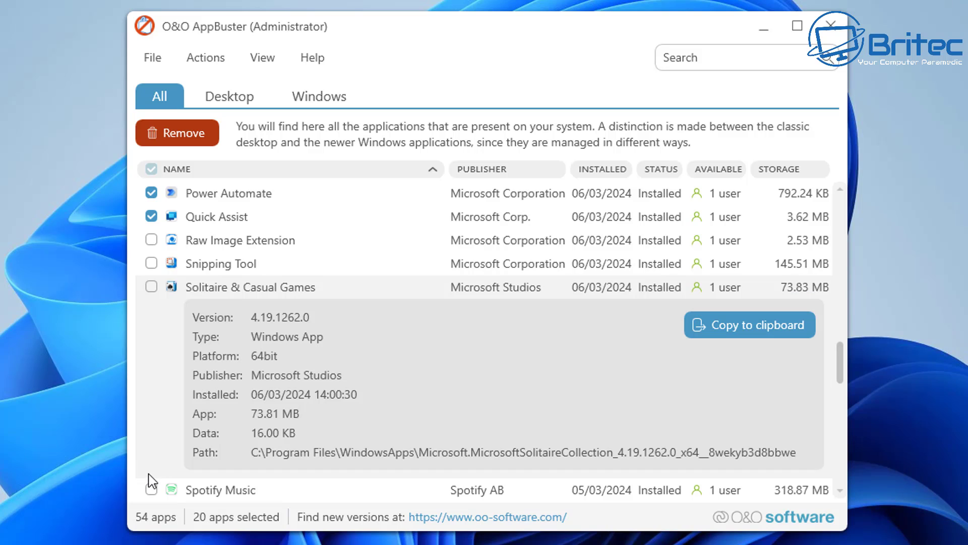
{"action": "left_click", "coordinate": [151, 287]}
{"action": "scroll", "coordinate": [214, 407], "scroll_direction": "down", "scroll_amount": 3}
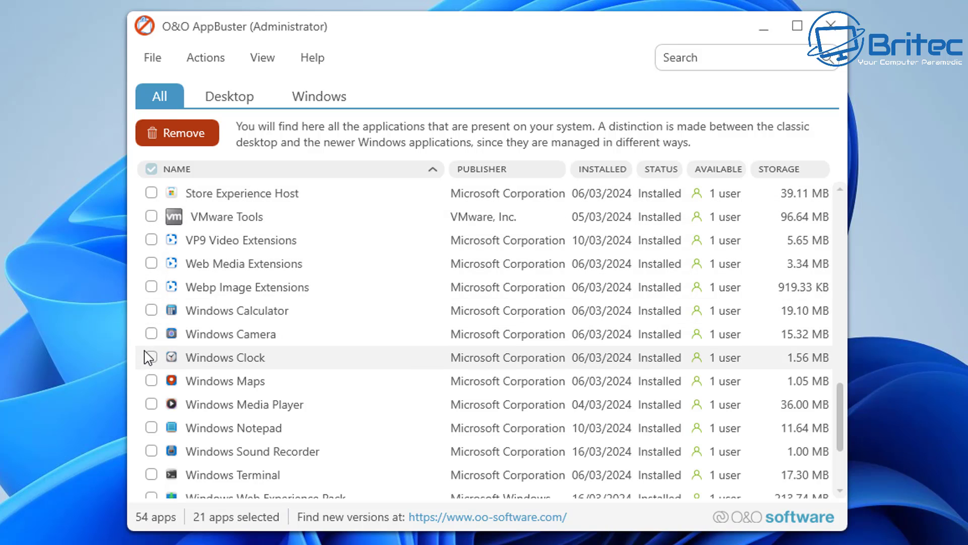
Check Windows Calculator, Camera and Maps, leave Windows Clock unchecked, and review the remaining list
{"action": "left_click", "coordinate": [151, 310]}
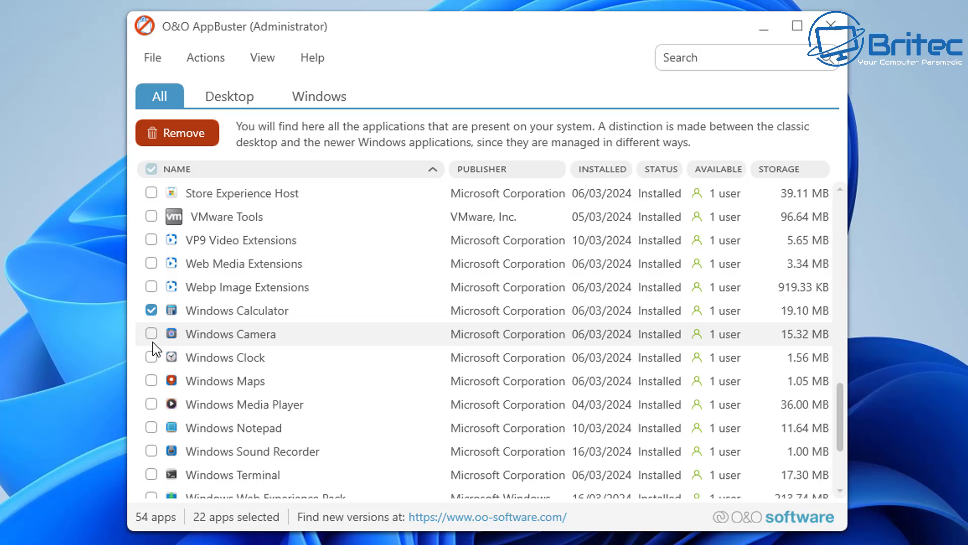
{"action": "left_click", "coordinate": [151, 334]}
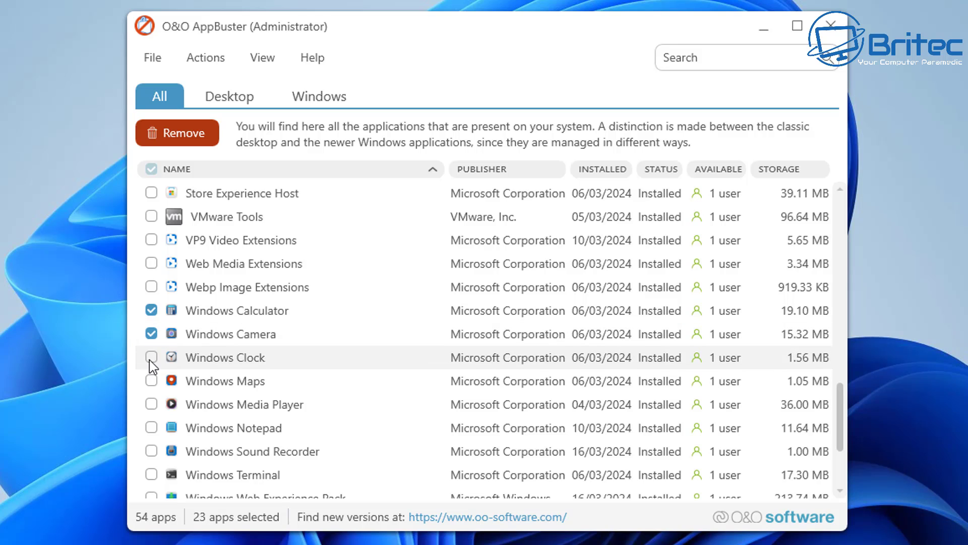
{"action": "left_click", "coordinate": [151, 356]}
{"action": "left_click", "coordinate": [142, 382]}
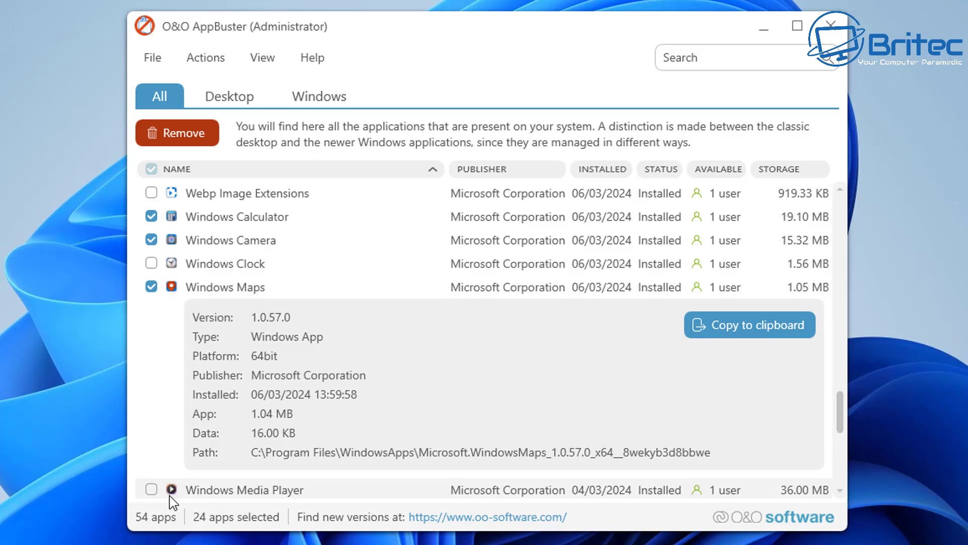
{"action": "scroll", "coordinate": [169, 495], "scroll_direction": "down", "scroll_amount": 1}
{"action": "scroll", "coordinate": [168, 492], "scroll_direction": "down", "scroll_amount": 1}
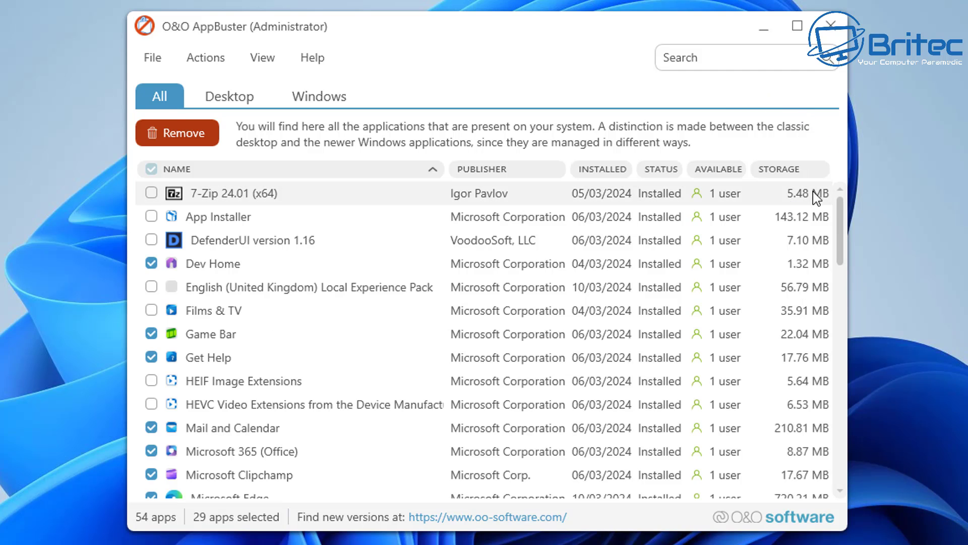
{"action": "left_click_drag", "start_coordinate": [840, 225], "coordinate": [860, 368]}
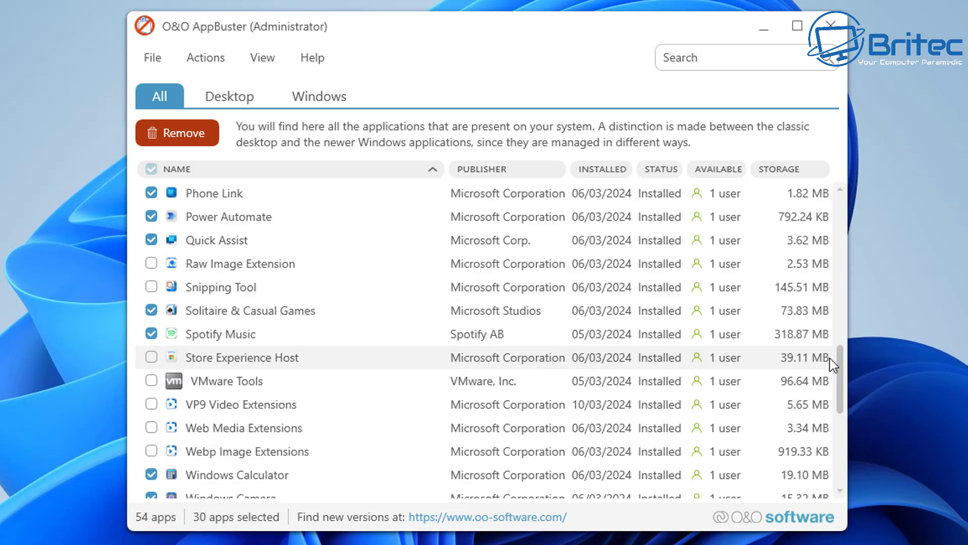
{"action": "left_click_drag", "start_coordinate": [842, 387], "coordinate": [839, 484]}
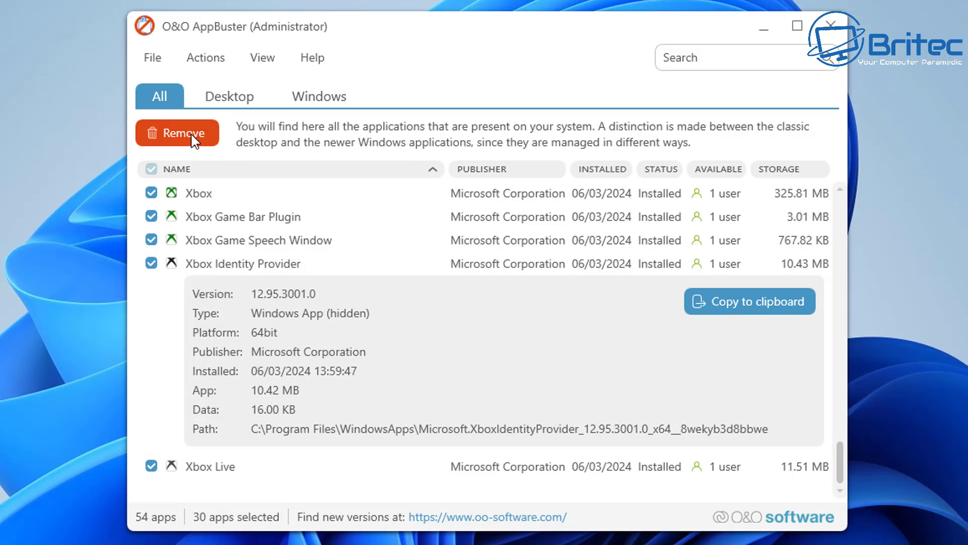
Remove the 30 checked apps for the whole computer and confirm the uninstall
{"action": "left_click", "coordinate": [193, 138]}
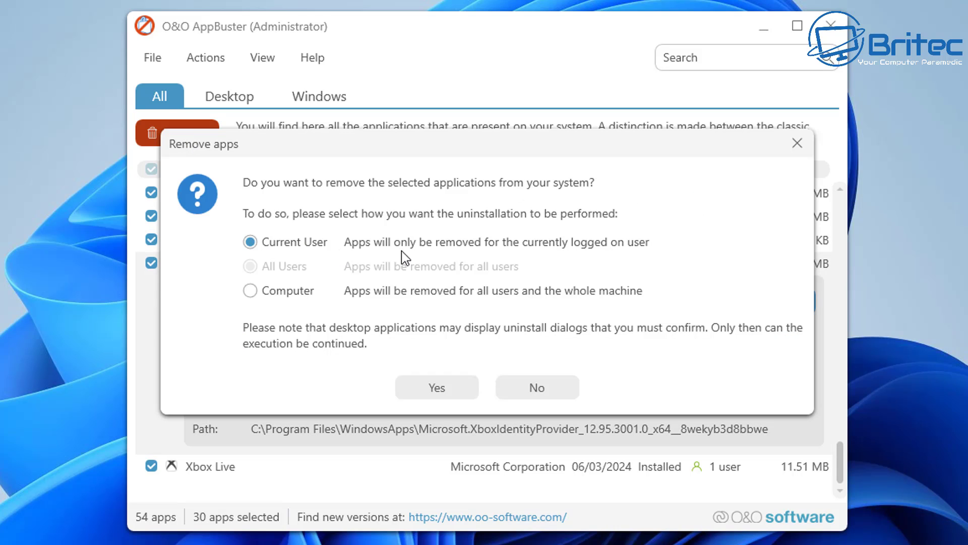
{"action": "left_click", "coordinate": [251, 291]}
{"action": "left_click", "coordinate": [455, 392]}
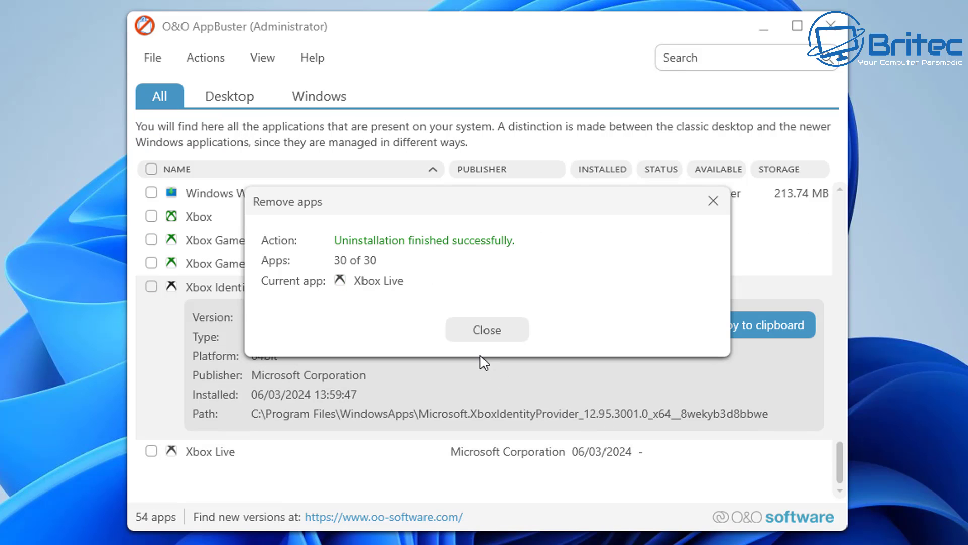
Dismiss the report confirming all 30 apps were uninstalled successfully
{"action": "left_click", "coordinate": [488, 335]}
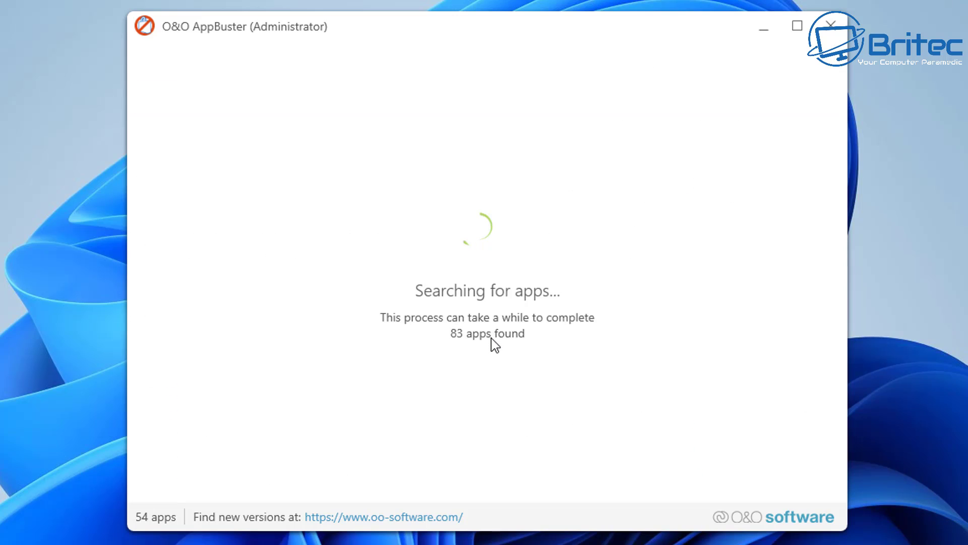